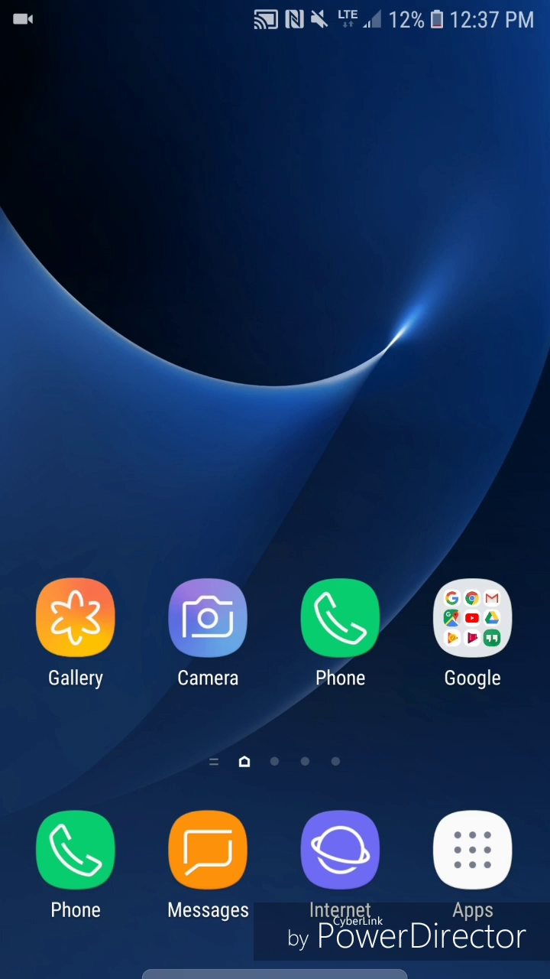
Launch Settings from the Apps list and go to About phone > Software information.
left_click(472, 849)
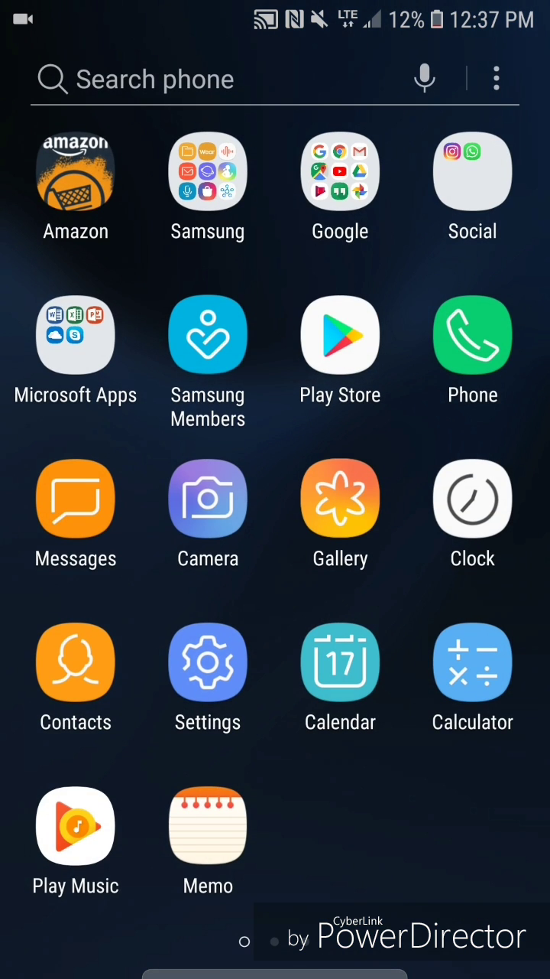
left_click(208, 663)
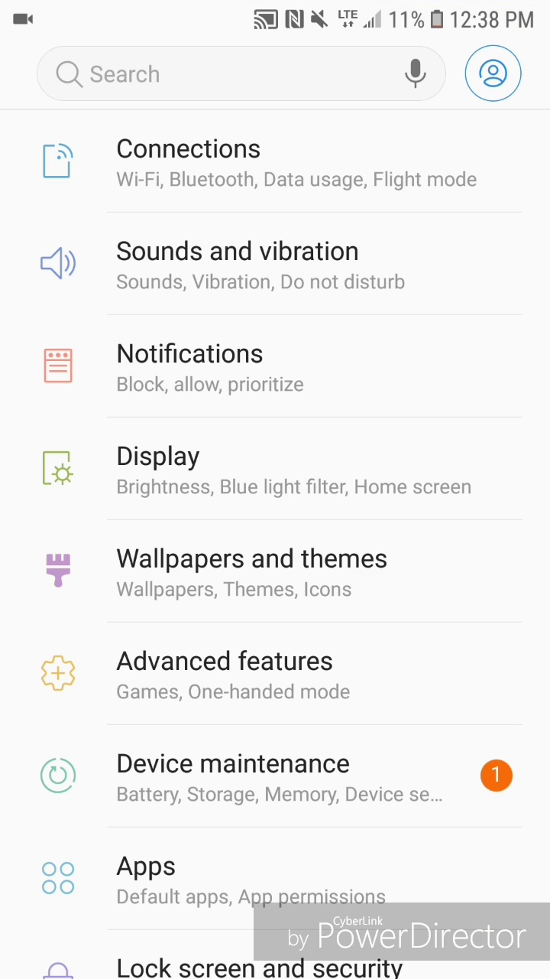
scroll(275, 535, "down", 9)
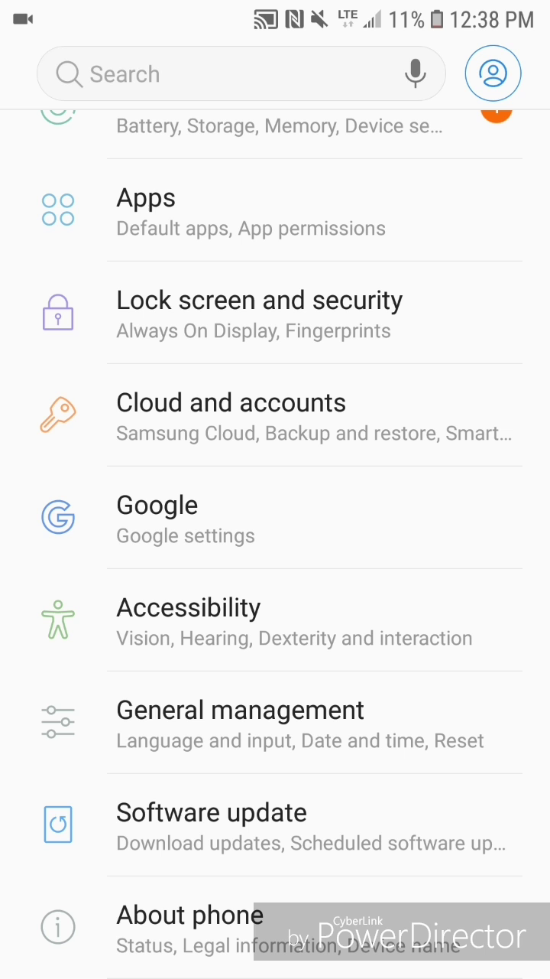
scroll(275, 535, "down", 2)
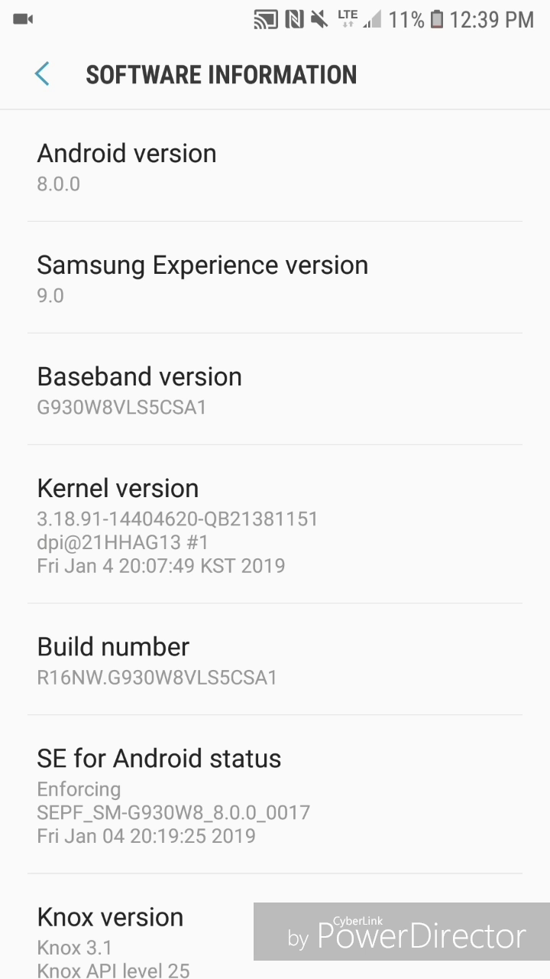
Tap Build number to unlock developer mode, then scroll Settings to the new Developer options entry.
left_click(310, 655)
left_click(310, 655)
key("Escape")
key("Escape")
scroll(276, 749, "down", 2)
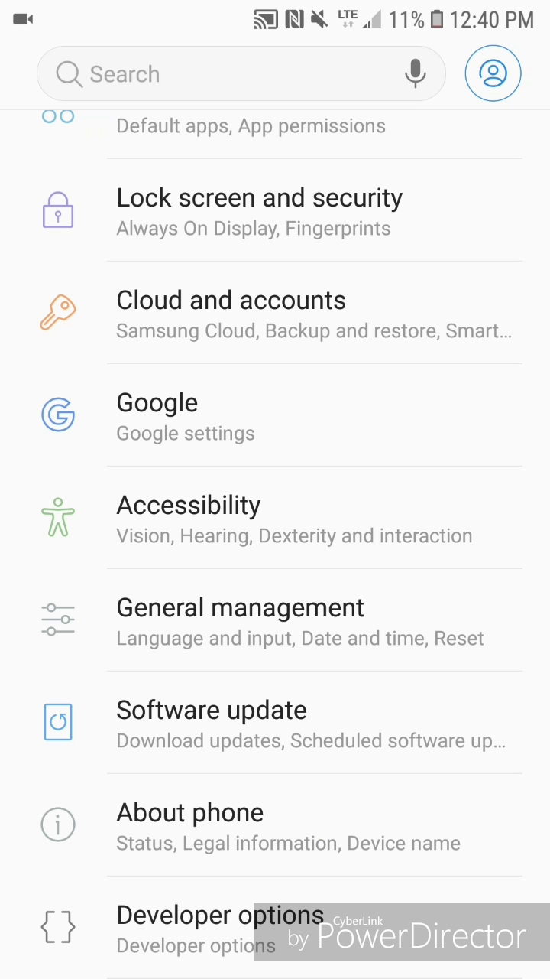
Open Developer options and scroll down to the Drawing section containing Force RTL layout.
left_click(153, 925)
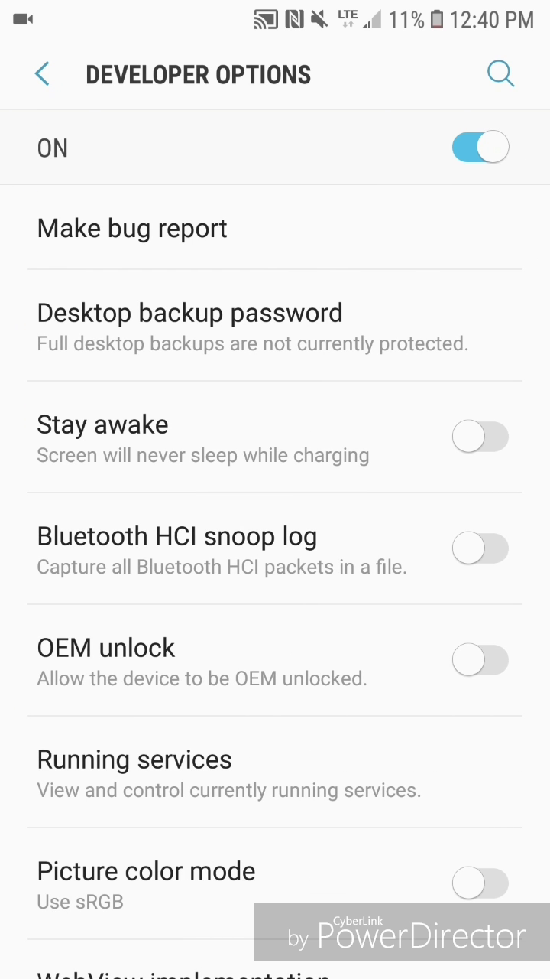
scroll(276, 581, "down", 3)
scroll(275, 581, "down", 5)
scroll(275, 581, "down", 4)
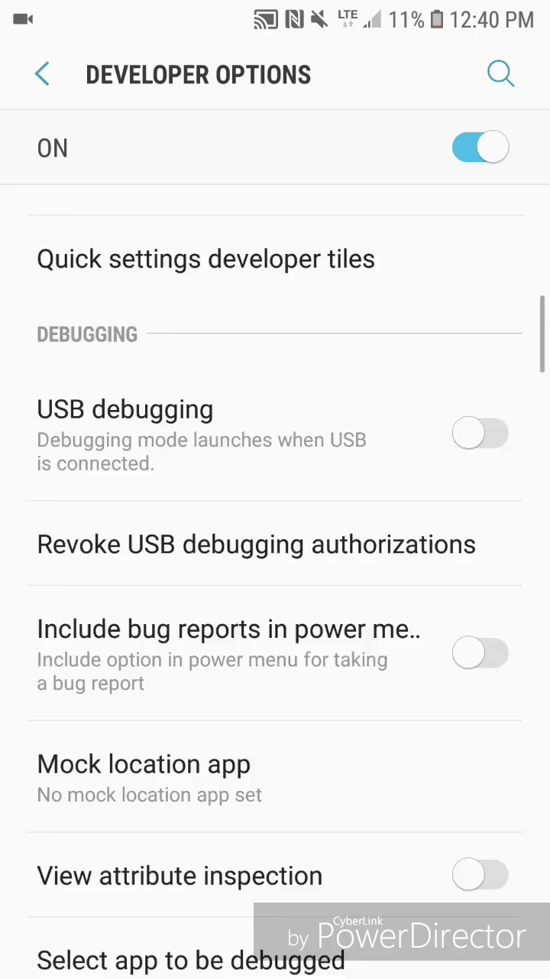
scroll(275, 581, "down", 5)
scroll(275, 581, "down", 4)
scroll(275, 581, "down", 6)
scroll(276, 581, "down", 3)
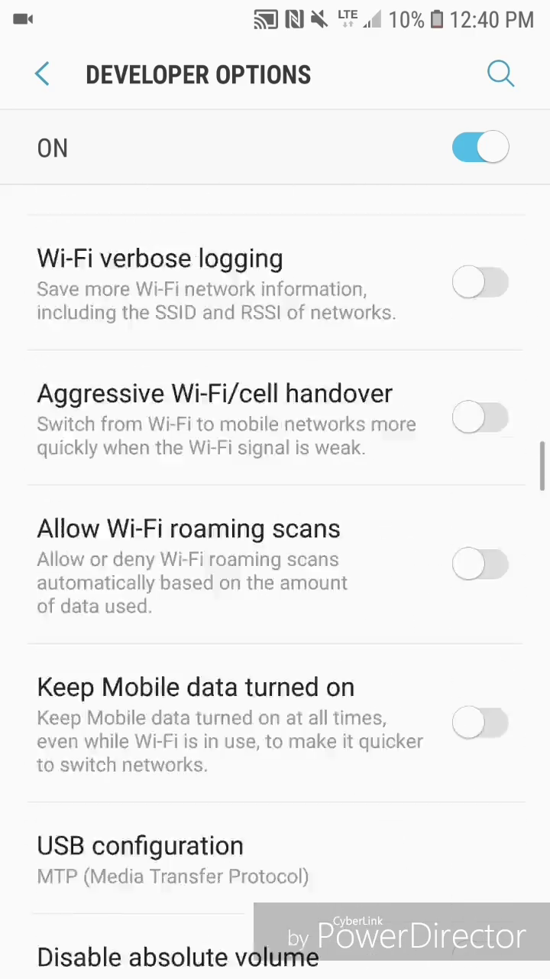
scroll(275, 581, "down", 6)
scroll(275, 581, "down", 3)
scroll(275, 581, "down", 6)
scroll(275, 581, "down", 4)
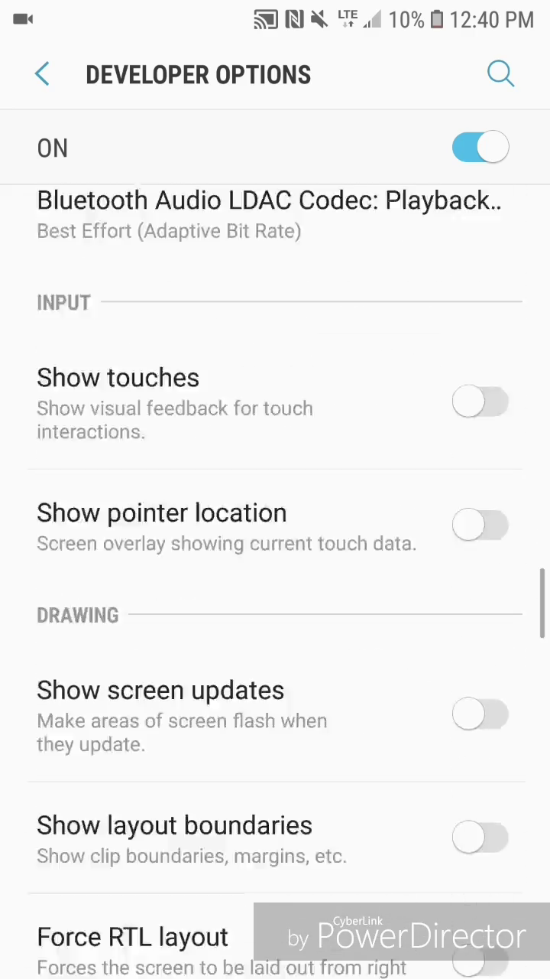
scroll(275, 581, "down", 4)
scroll(276, 581, "down", 2)
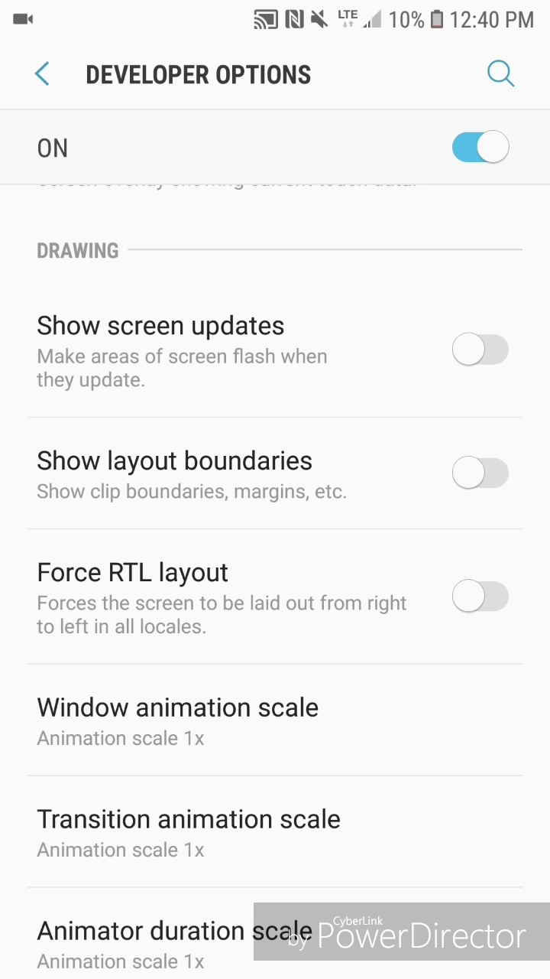
Switch on Force RTL layout in Developer options.
left_click(480, 595)
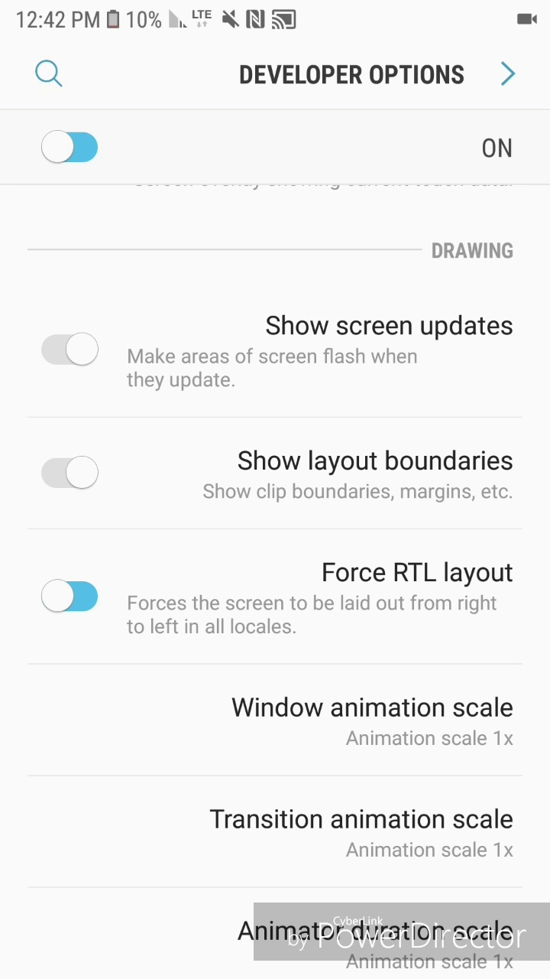
Exit Settings to the home screen to see the mirrored icon layout.
key("Escape")
key("Home")
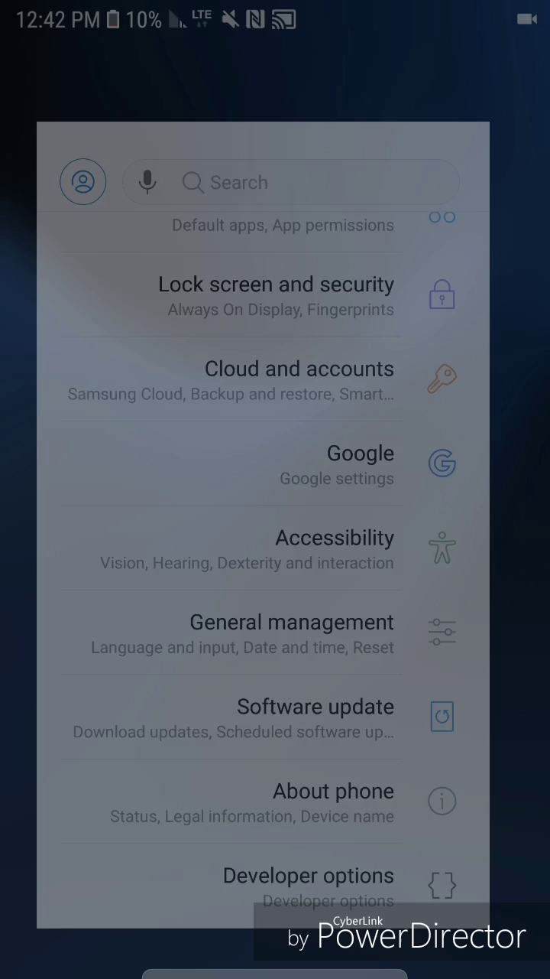
key("Home")
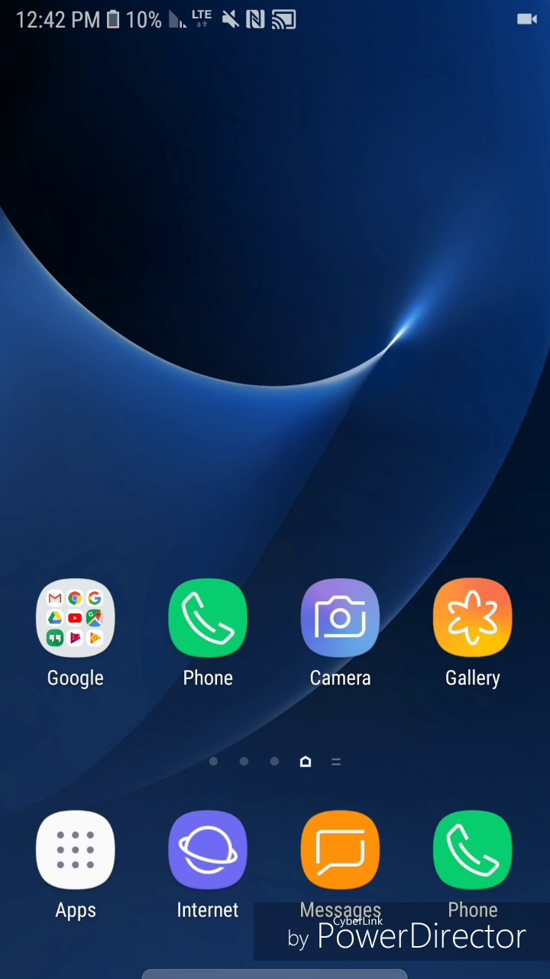
left_click(75, 849)
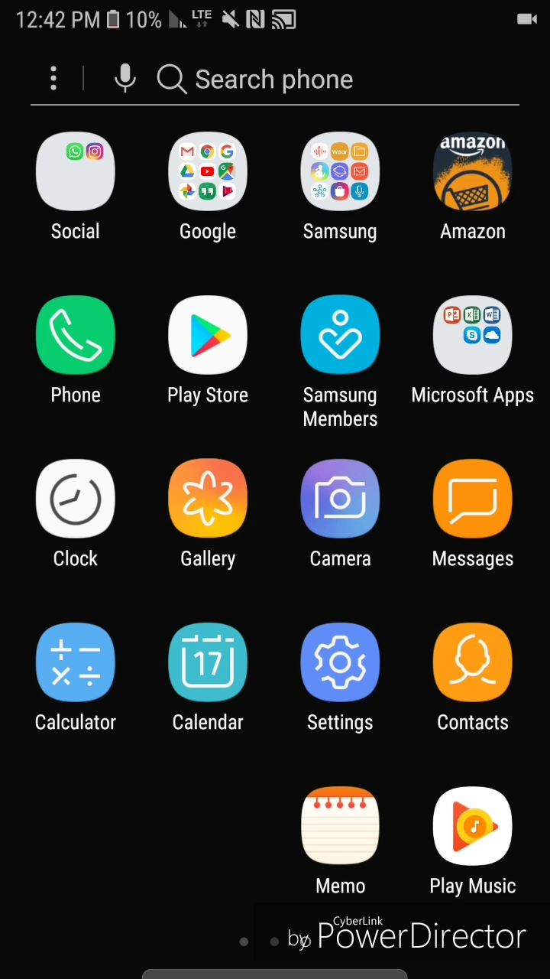
left_click_drag(115, 490, 459, 490)
left_click_drag(115, 489, 458, 490)
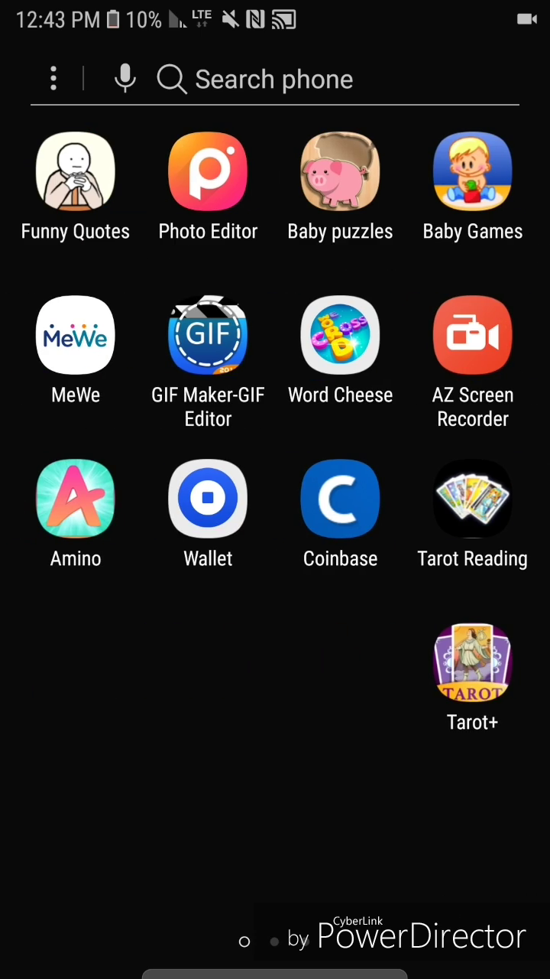
left_click_drag(115, 490, 459, 489)
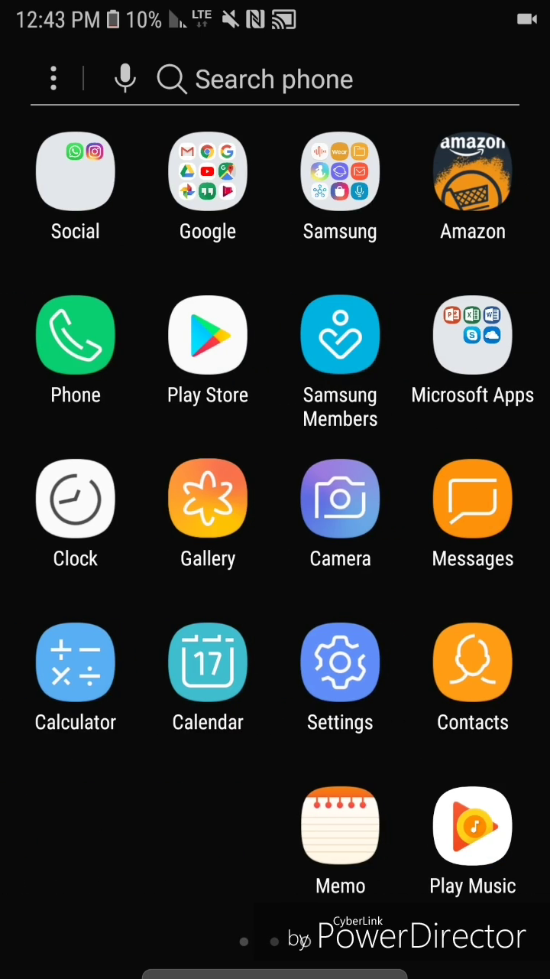
left_click_drag(275, 306, 275, 688)
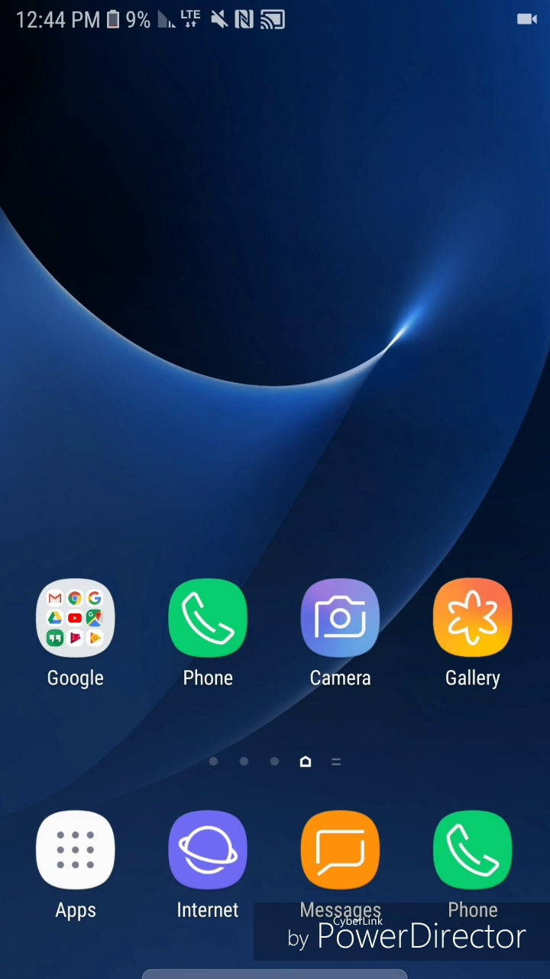
Launch Settings from the Apps list and return to the mirrored Developer options page.
left_click(75, 848)
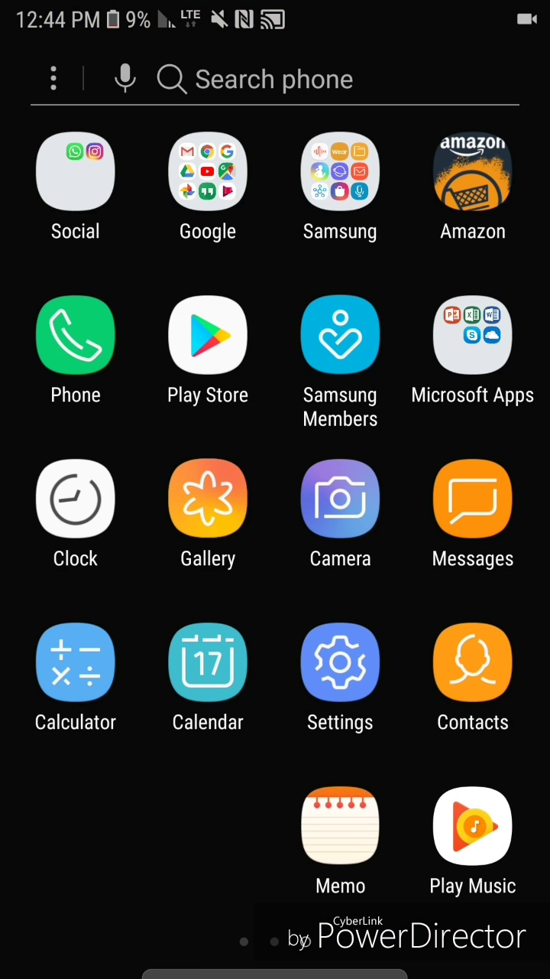
left_click(340, 662)
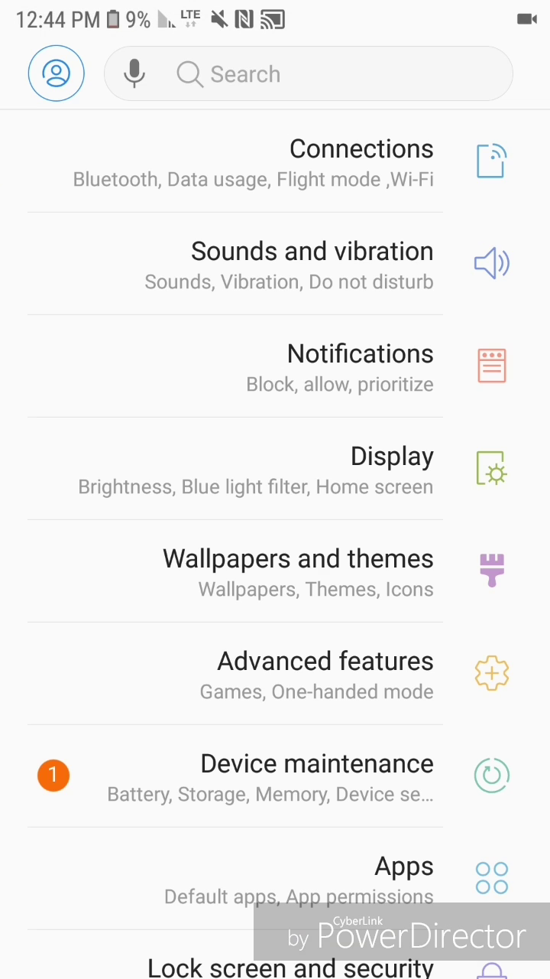
scroll(275, 535, "down", 10)
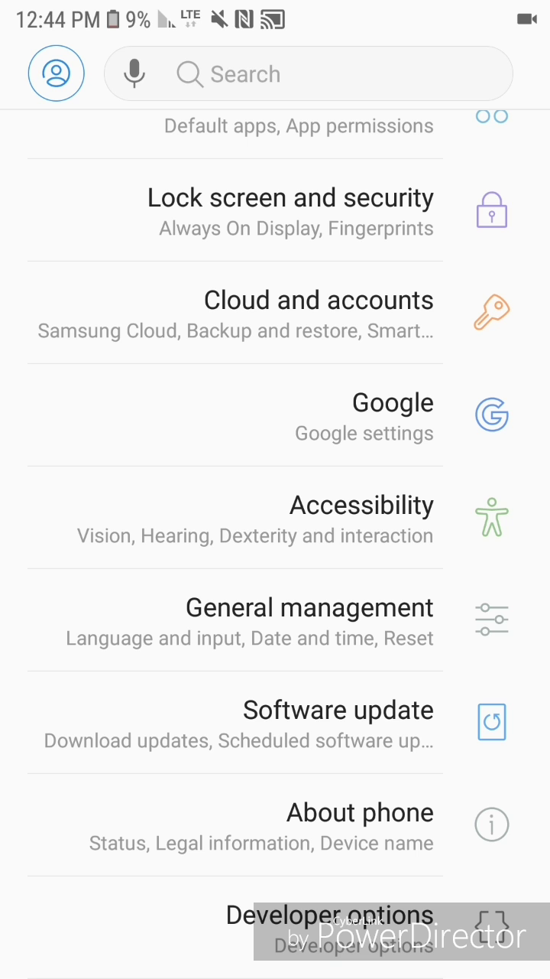
left_click(328, 925)
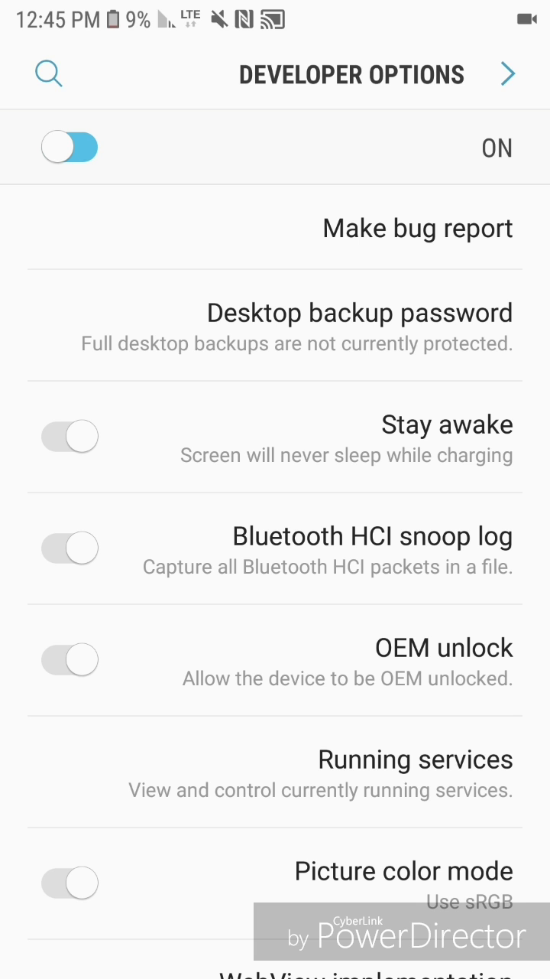
Turn the Developer options master switch off, restoring the left-to-right layout.
scroll(275, 581, "down", 1)
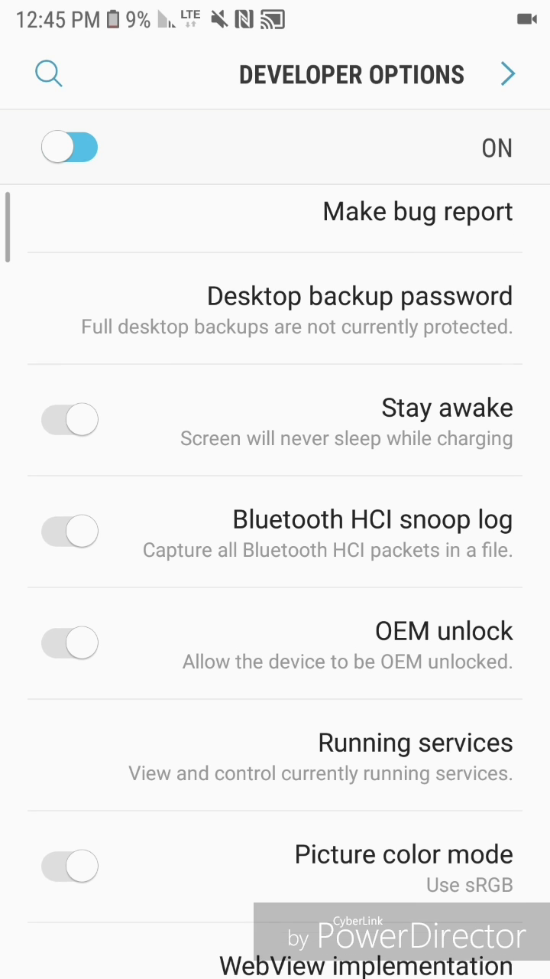
scroll(275, 581, "up", 1)
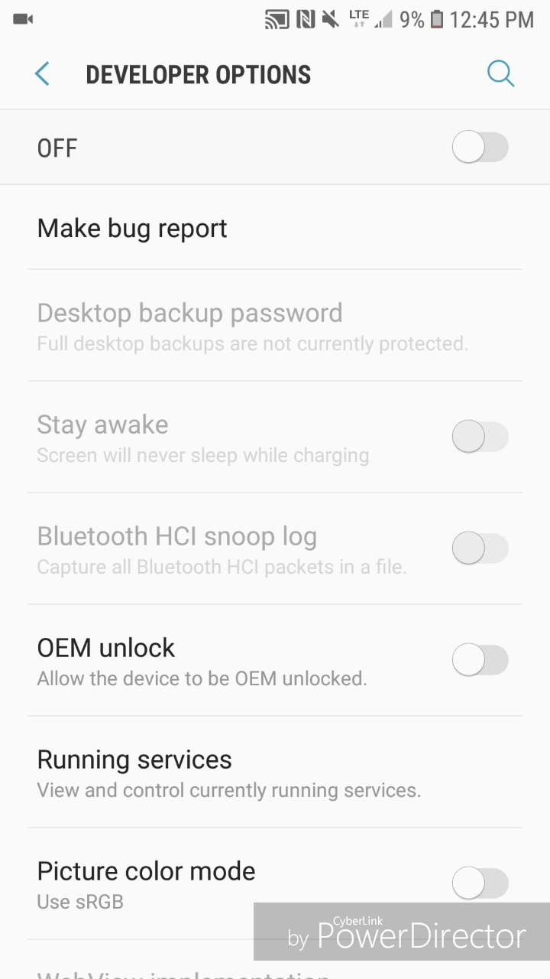
Back out of Developer options and Settings to the normal left-to-right home screen.
left_click(42, 74)
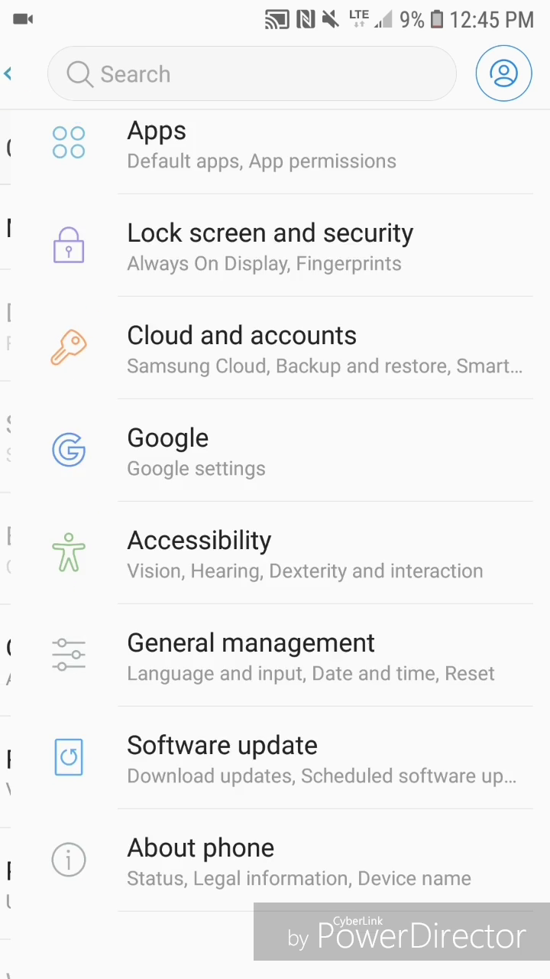
scroll(275, 489, "up", 9)
key("Escape")
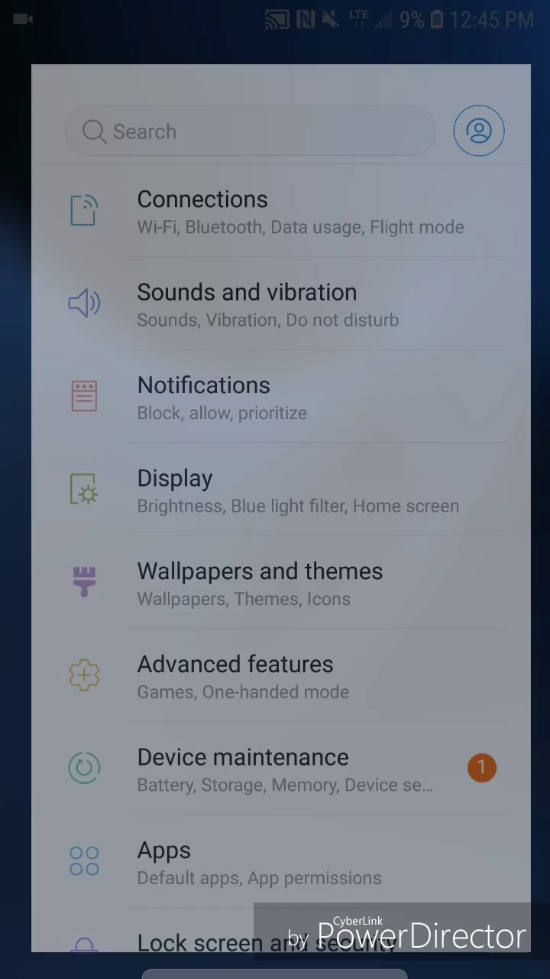
key("Escape")
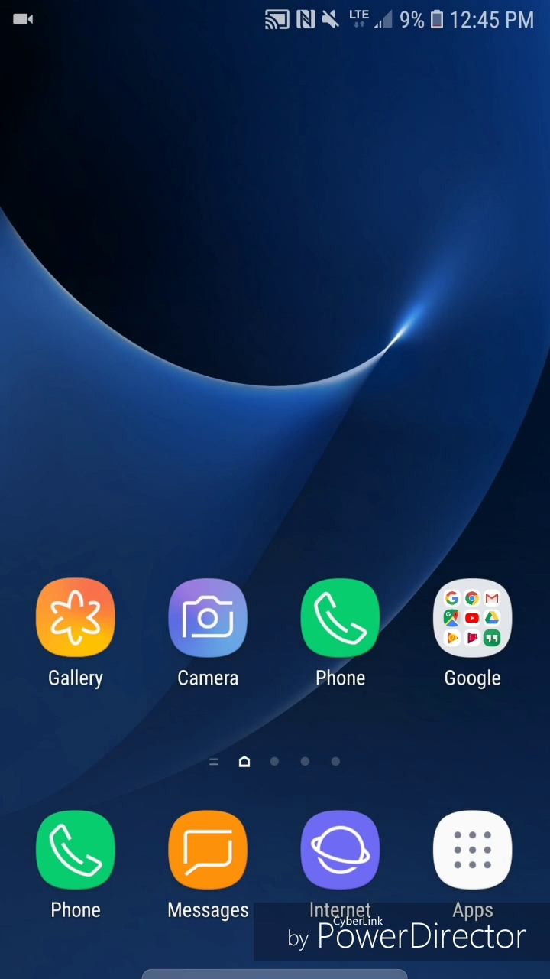